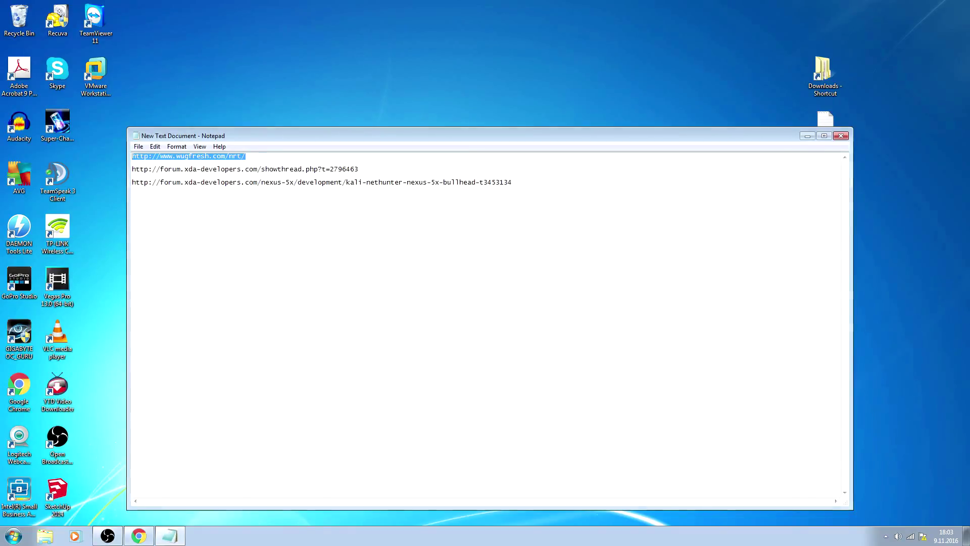
- Follow the wugfresh.com/nrt link to the NRT_v2.1.9.sfx.exe AndroidFileHost download page
{"action": "left_click", "coordinate": [138, 536]}
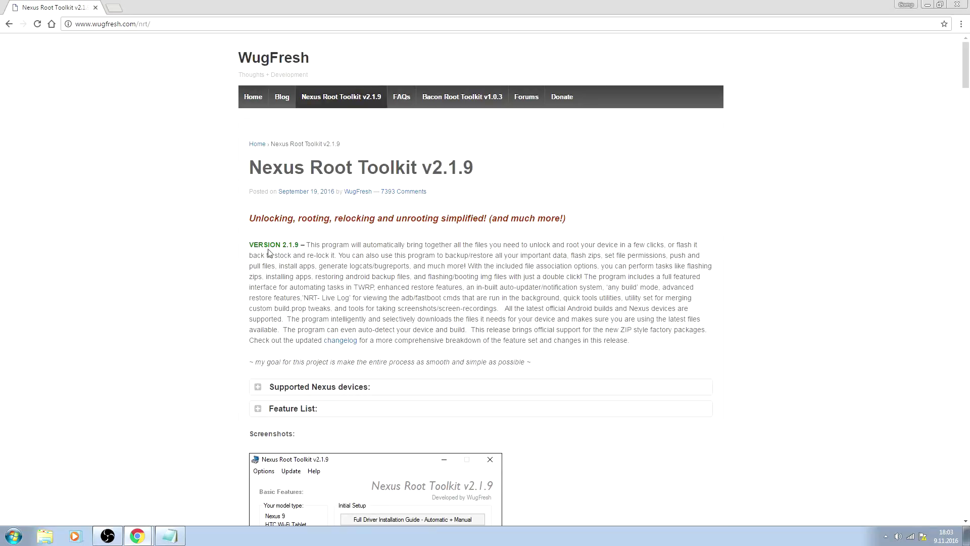
{"action": "scroll", "coordinate": [280, 266], "scroll_direction": "down", "scroll_amount": 4}
{"action": "scroll", "coordinate": [228, 265], "scroll_direction": "down", "scroll_amount": 3}
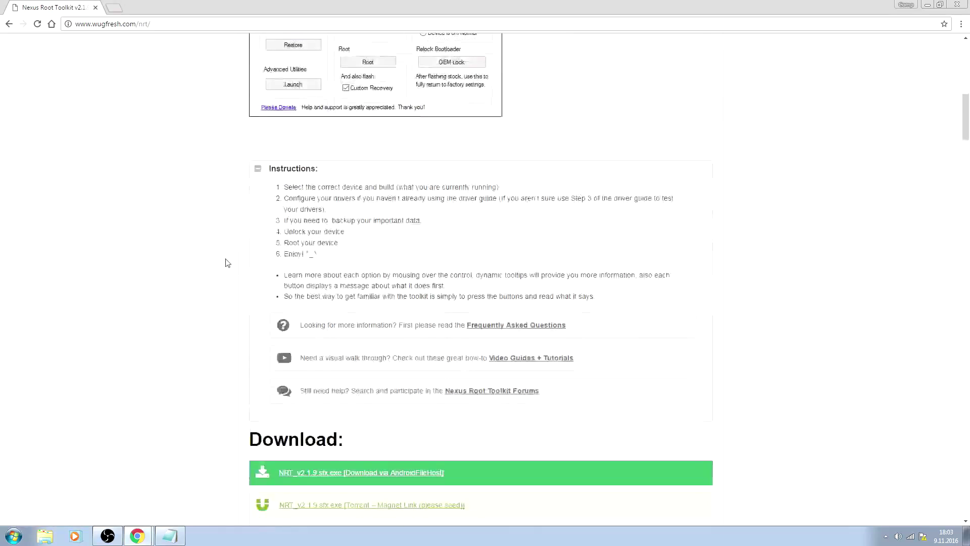
{"action": "scroll", "coordinate": [228, 265], "scroll_direction": "down", "scroll_amount": 3}
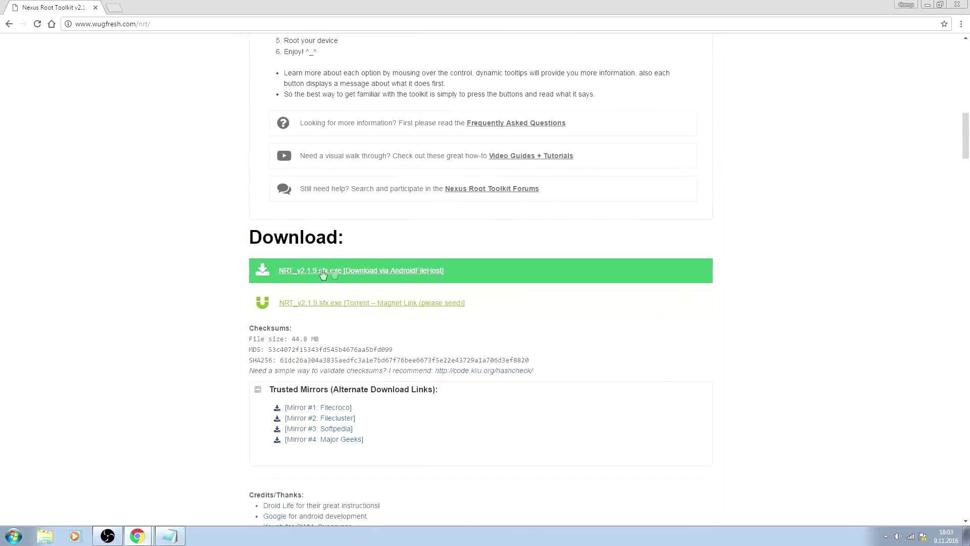
{"action": "left_click", "coordinate": [345, 271]}
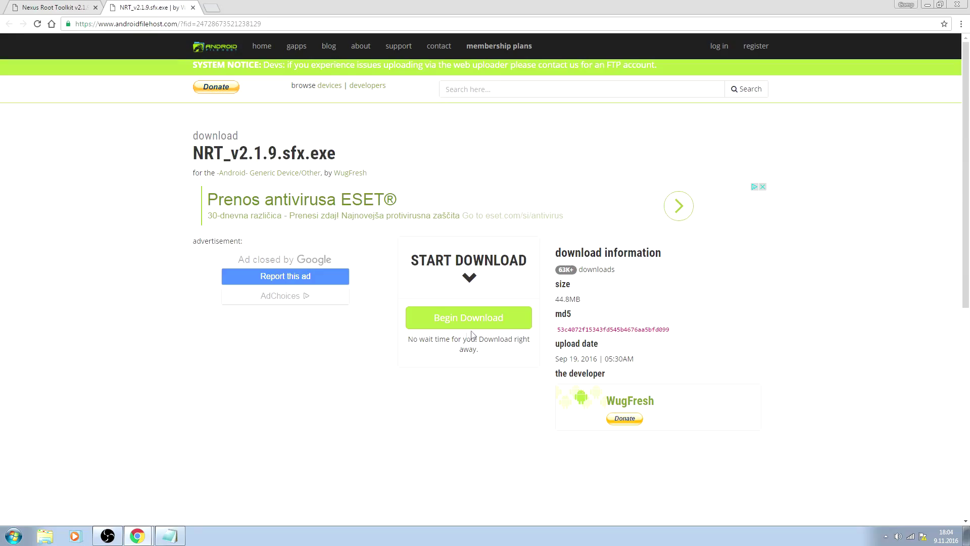
- Download NRT_v2.1.9.sfx.exe from the Europe Netherlands mirror and run the installer
{"action": "left_click", "coordinate": [469, 324]}
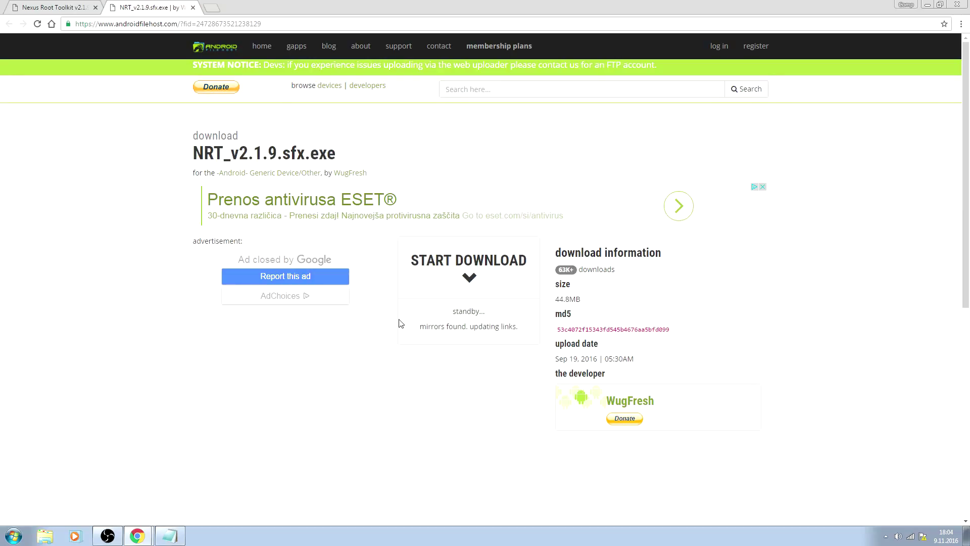
{"action": "scroll", "coordinate": [399, 324], "scroll_direction": "down", "scroll_amount": 2}
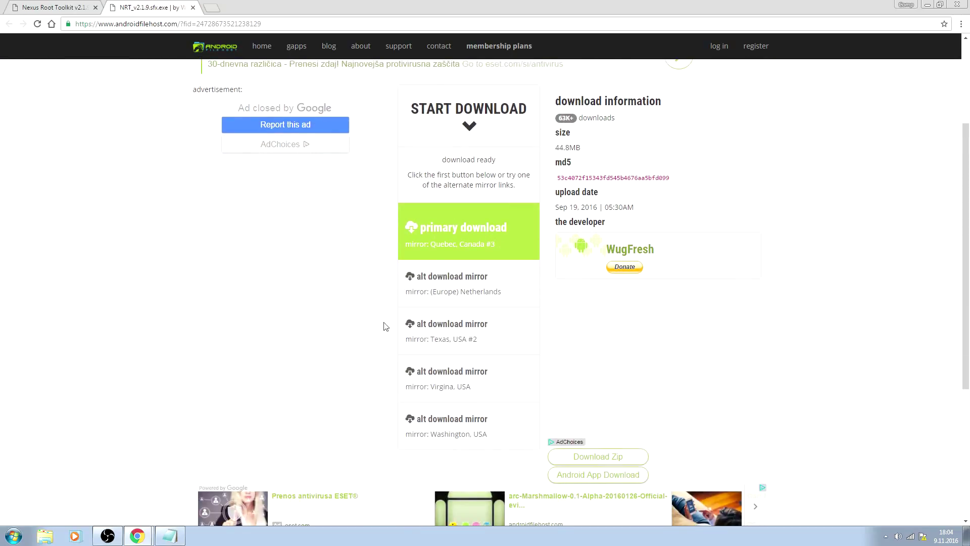
{"action": "left_click", "coordinate": [453, 282]}
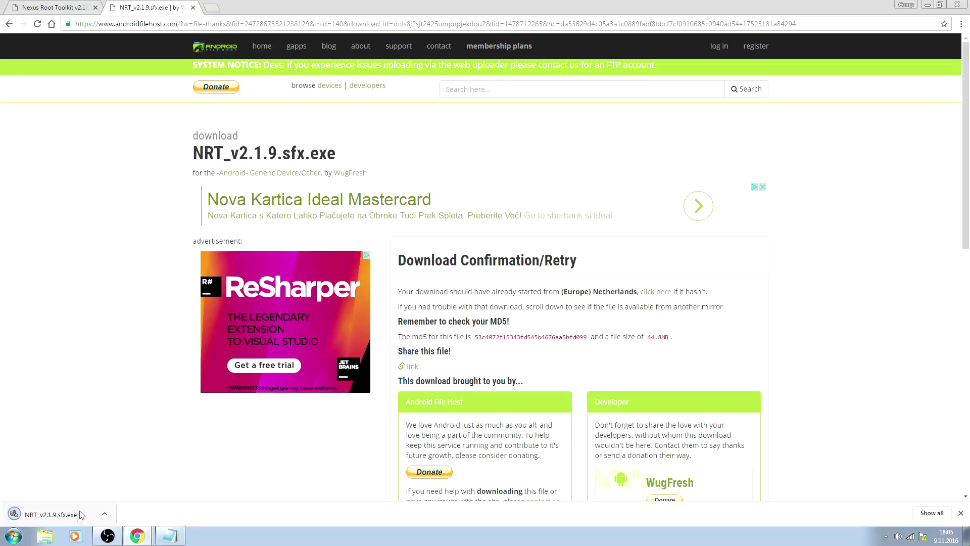
{"action": "left_click", "coordinate": [76, 513]}
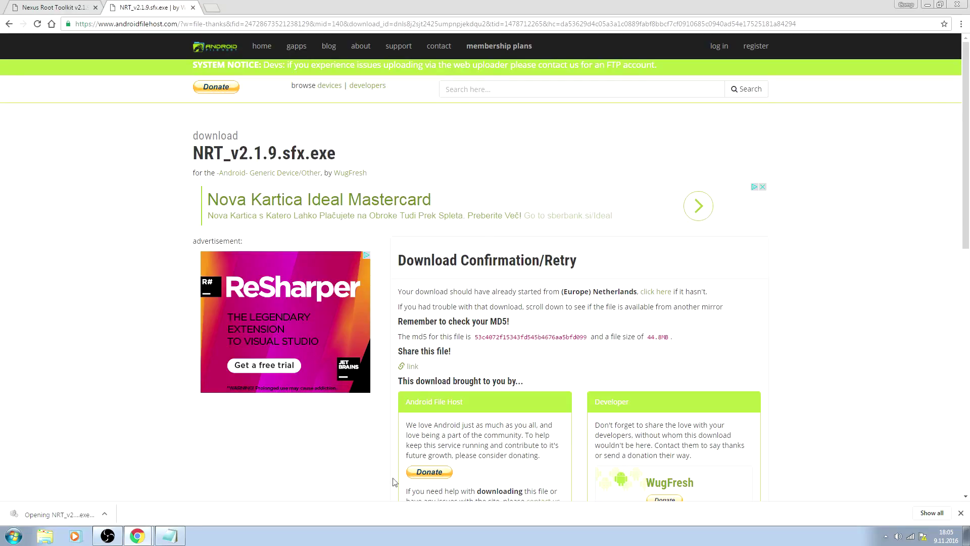
{"action": "left_click", "coordinate": [514, 277]}
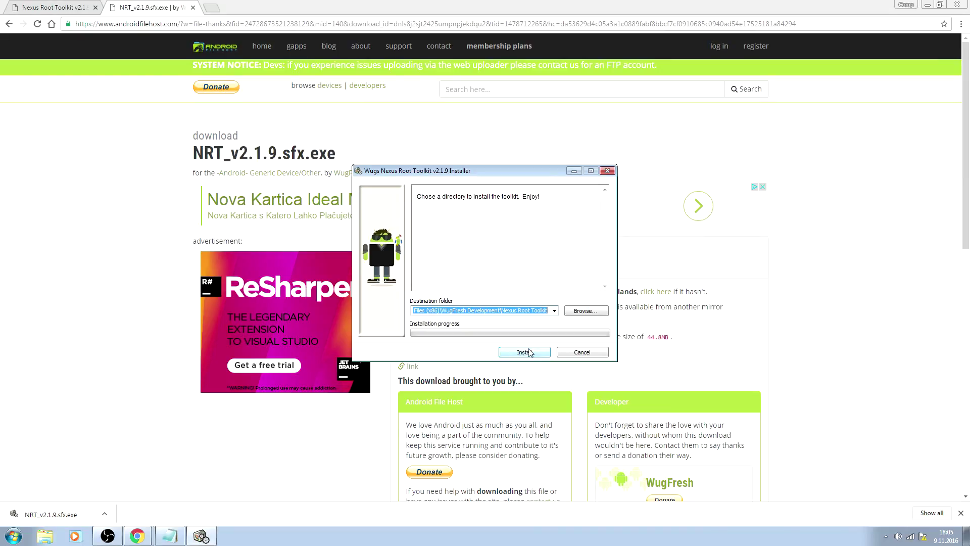
- Install Nexus Root Toolkit into its default folder and reach the model-type prompt
{"action": "left_click", "coordinate": [525, 353]}
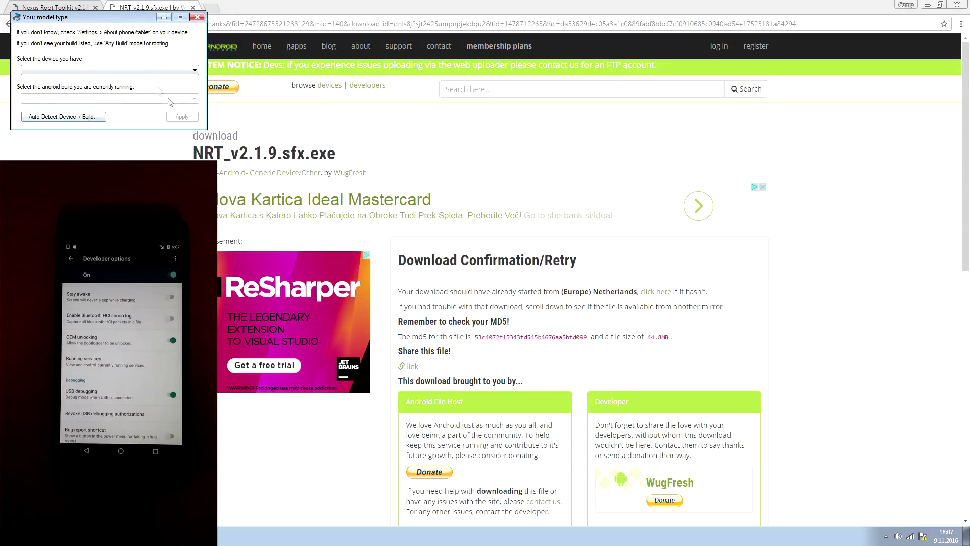
- After auto-detect fails, set the device to Nexus 5X (LG H790, H791) build Android 6.0.1 MMB29K
{"action": "left_click", "coordinate": [79, 120]}
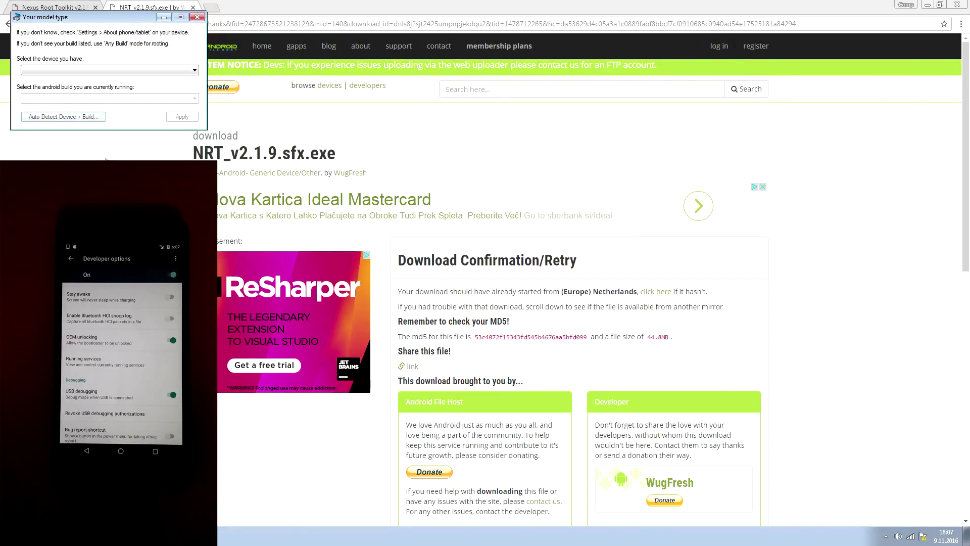
{"action": "left_click", "coordinate": [92, 120]}
{"action": "left_click", "coordinate": [88, 70]}
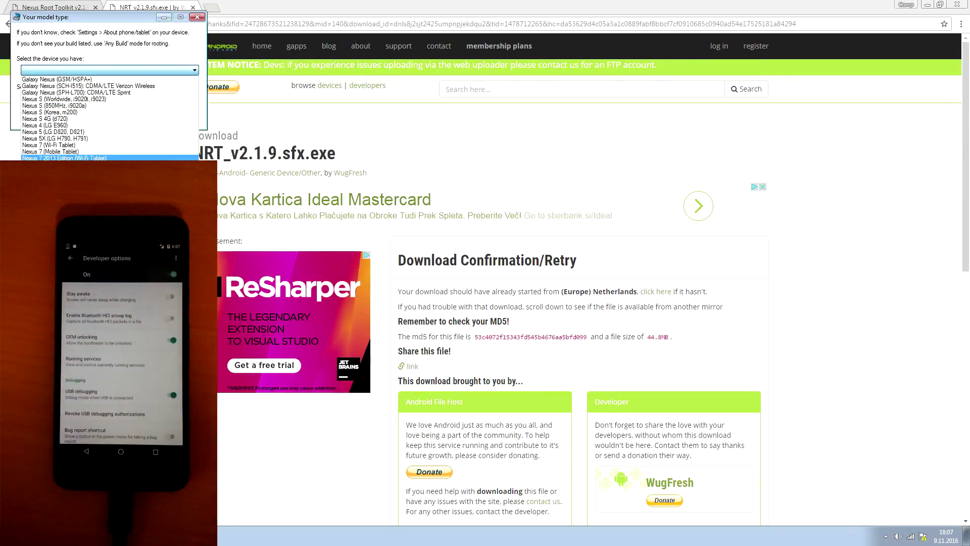
{"action": "left_click", "coordinate": [76, 139]}
{"action": "left_click", "coordinate": [106, 99]}
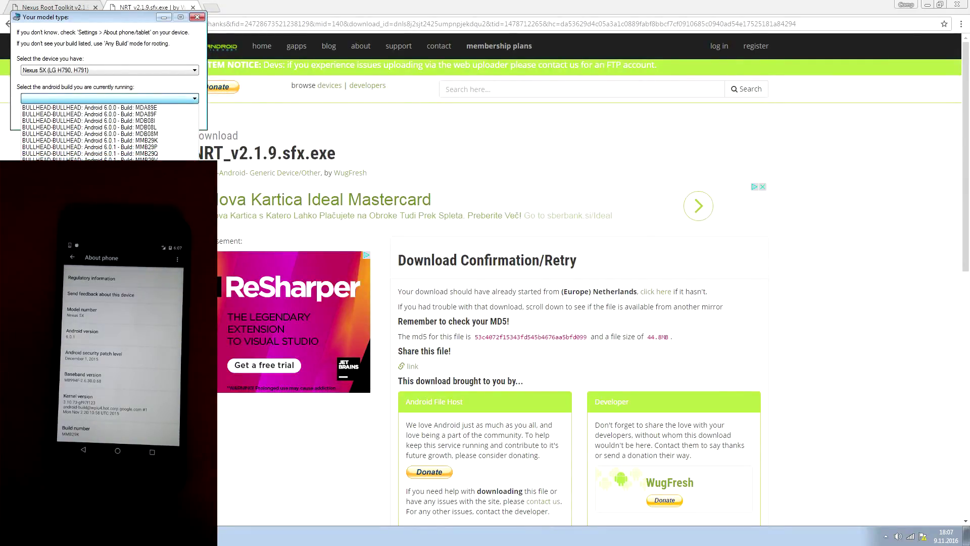
{"action": "left_click", "coordinate": [160, 140]}
{"action": "left_click", "coordinate": [180, 117]}
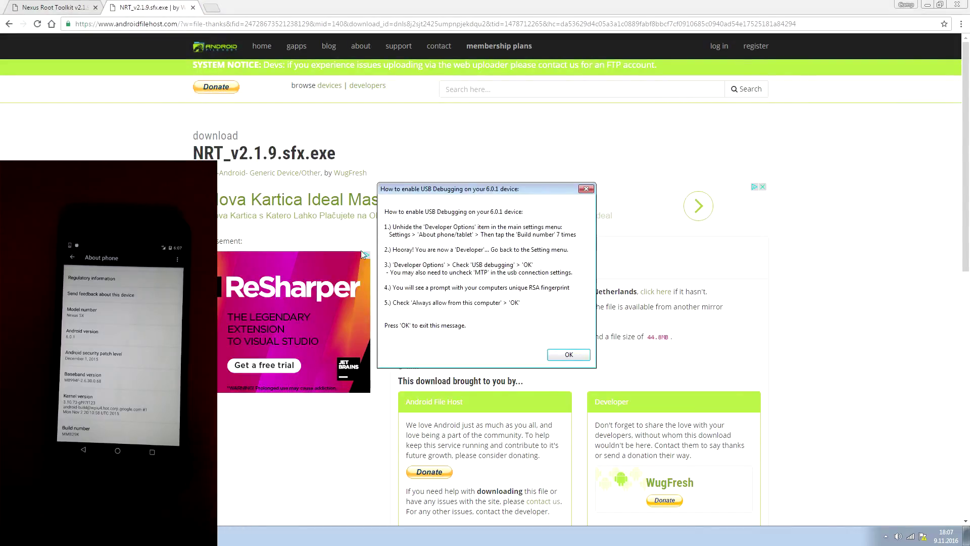
- Dismiss the USB debugging instructions and download the missing TWRP recovery dependency
{"action": "left_click", "coordinate": [568, 355]}
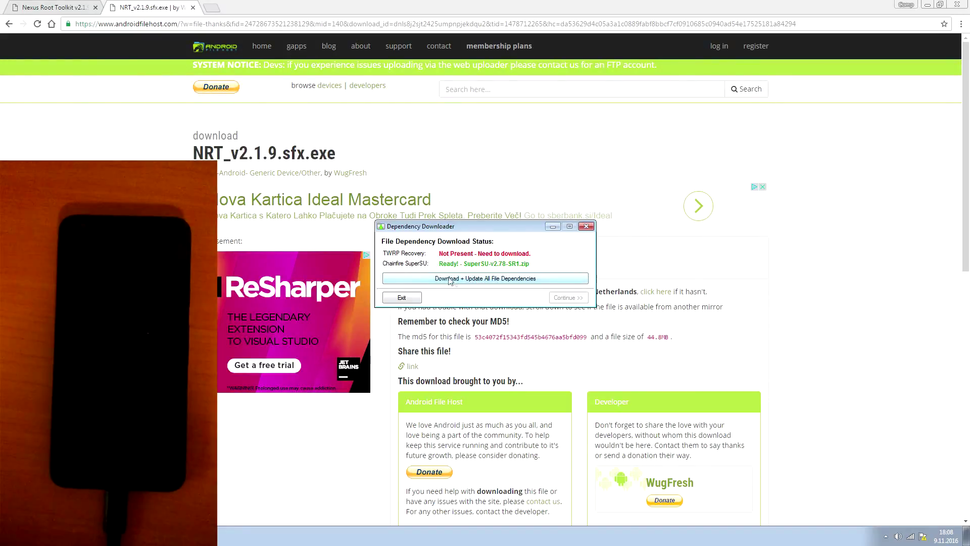
{"action": "left_click", "coordinate": [463, 281]}
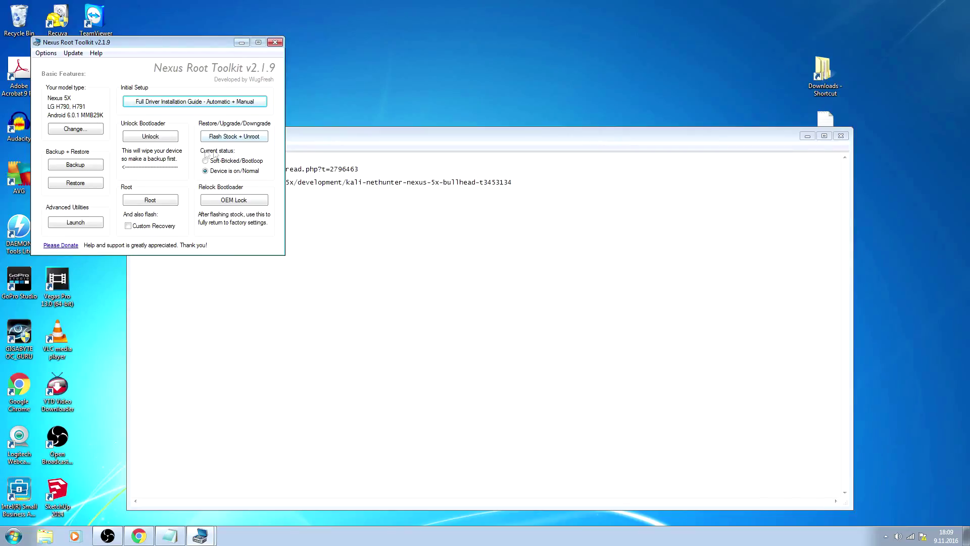
- Start the bootloader unlock and accept the data-wipe warning
{"action": "left_click", "coordinate": [159, 140]}
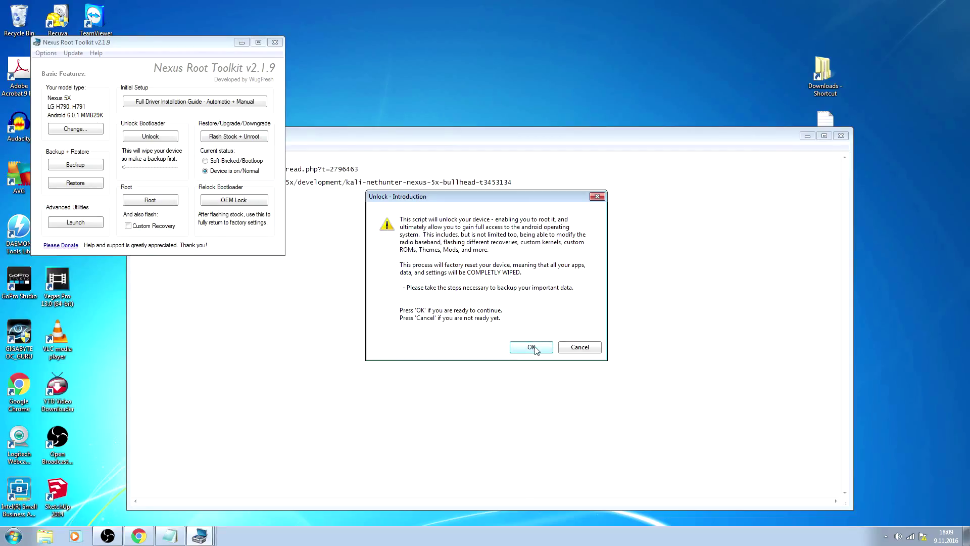
{"action": "left_click", "coordinate": [531, 348]}
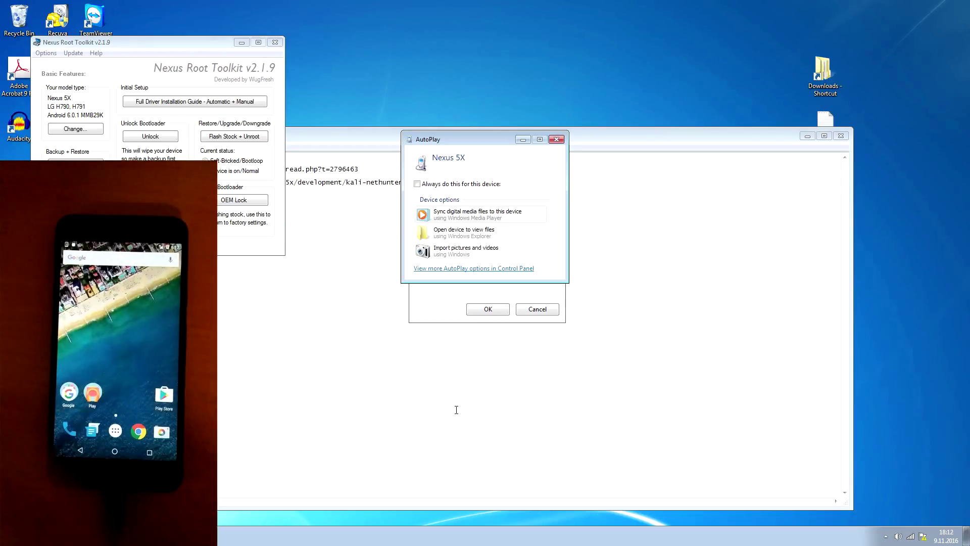
- Close the AutoPlay prompt and retry finding the phone over ADB/fastboot so the unlock proceeds
{"action": "left_click", "coordinate": [557, 139]}
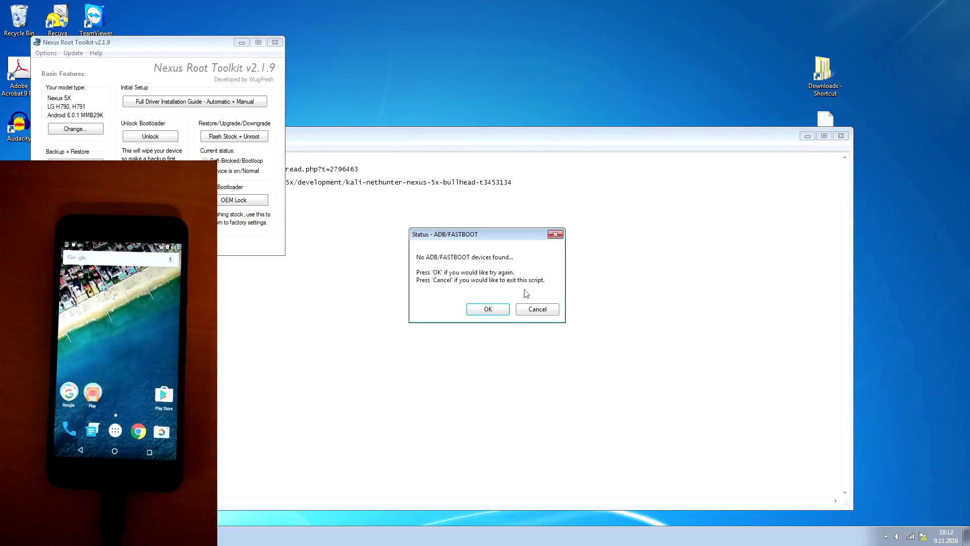
{"action": "left_click", "coordinate": [491, 311]}
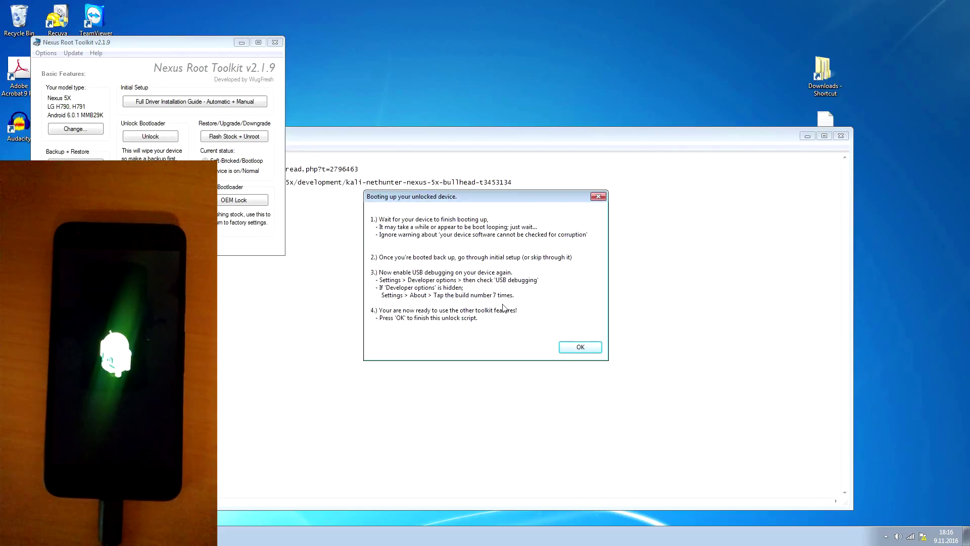
- Acknowledge the 'Booting up your unlocked device' instructions and dismiss the AutoPlay prompt
{"action": "key", "text": "Return"}
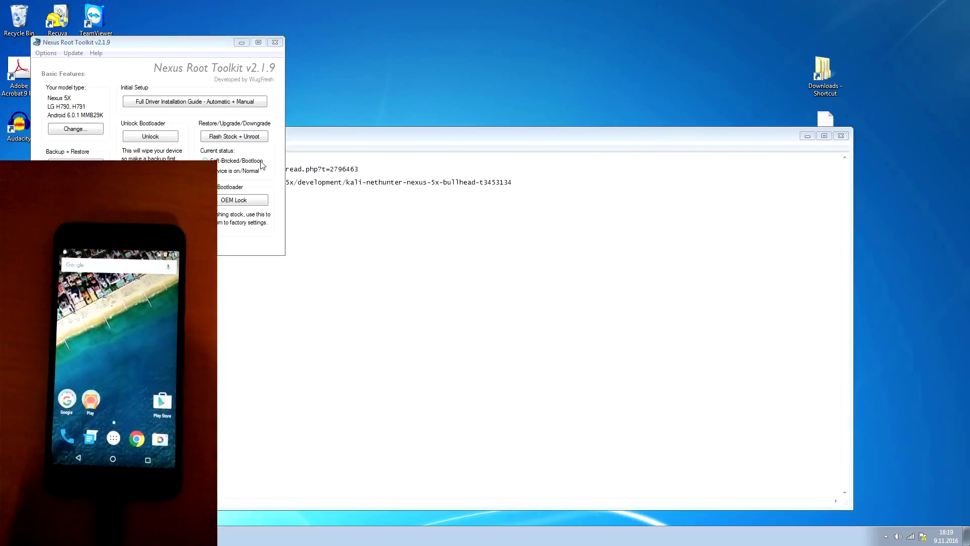
{"action": "left_click", "coordinate": [560, 143]}
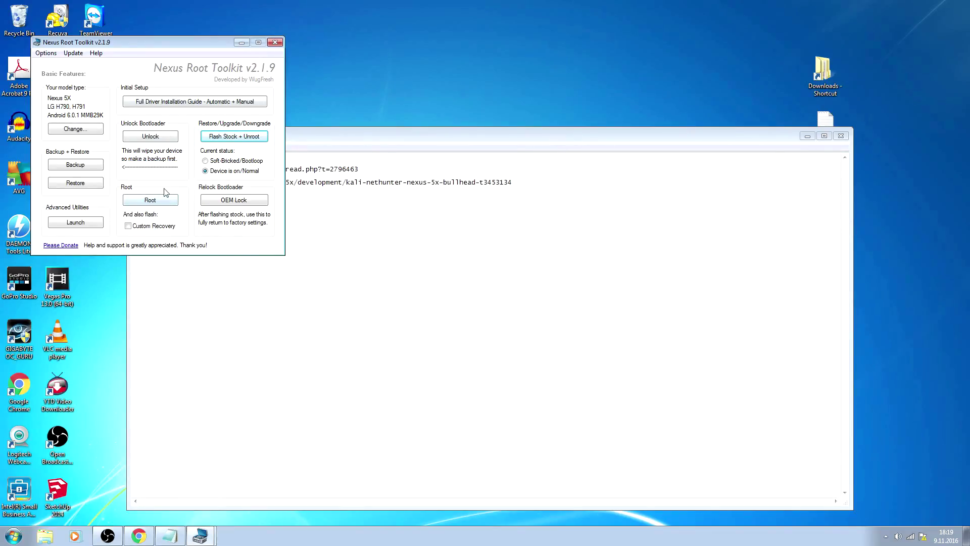
- Start the Root procedure for the Nexus 5X (LG H790, H791) and confirm it
{"action": "left_click", "coordinate": [160, 204]}
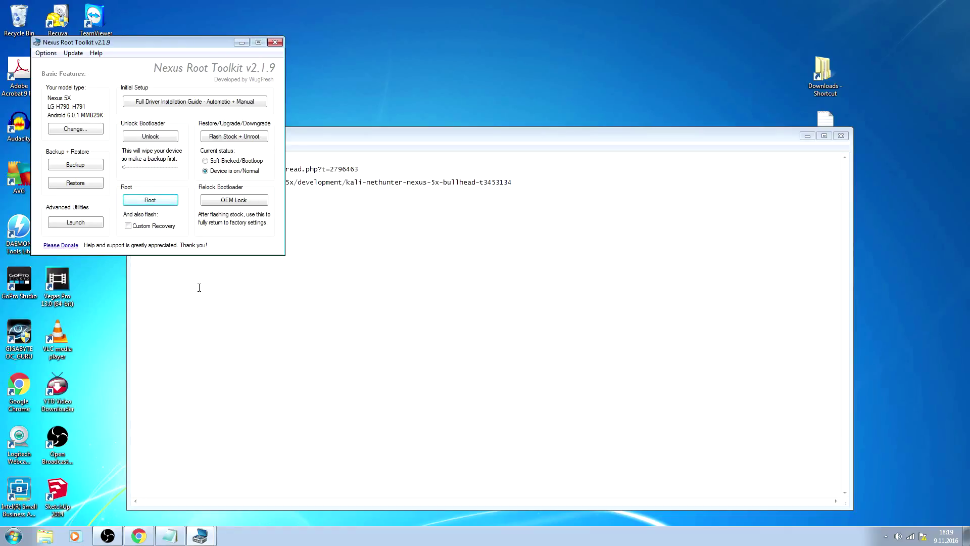
{"action": "left_click", "coordinate": [172, 206]}
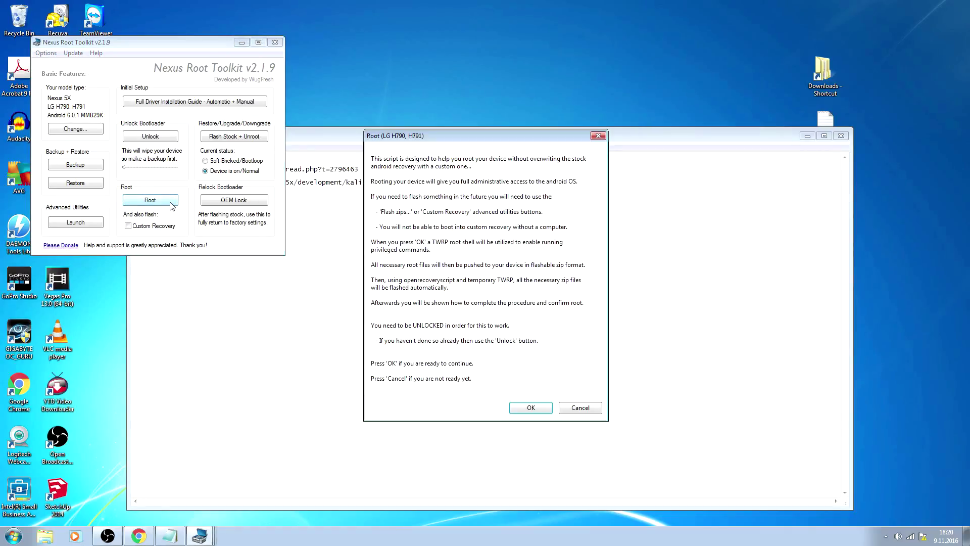
{"action": "left_click", "coordinate": [531, 408]}
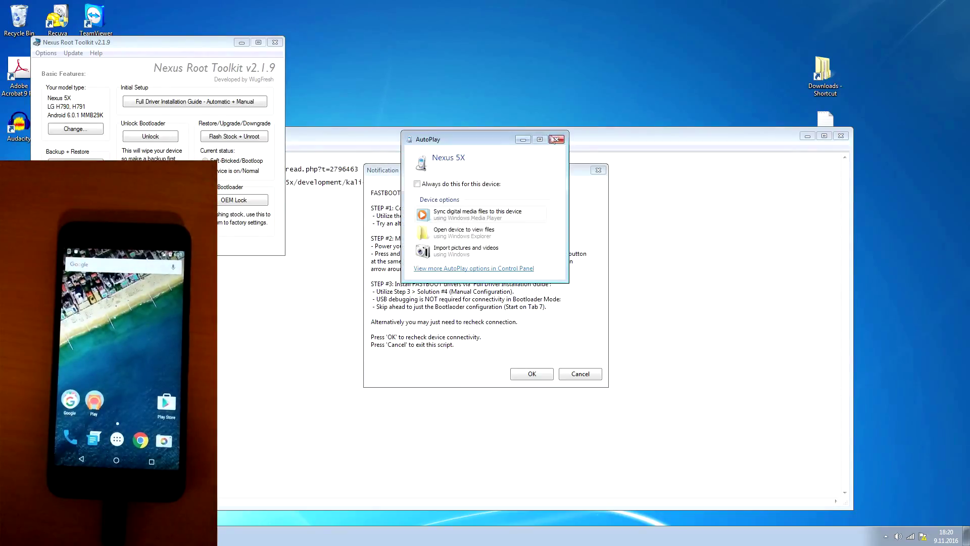
- Recheck the device connection, let rooting complete and acknowledge the completion message
{"action": "left_click", "coordinate": [556, 140]}
{"action": "left_click", "coordinate": [534, 376]}
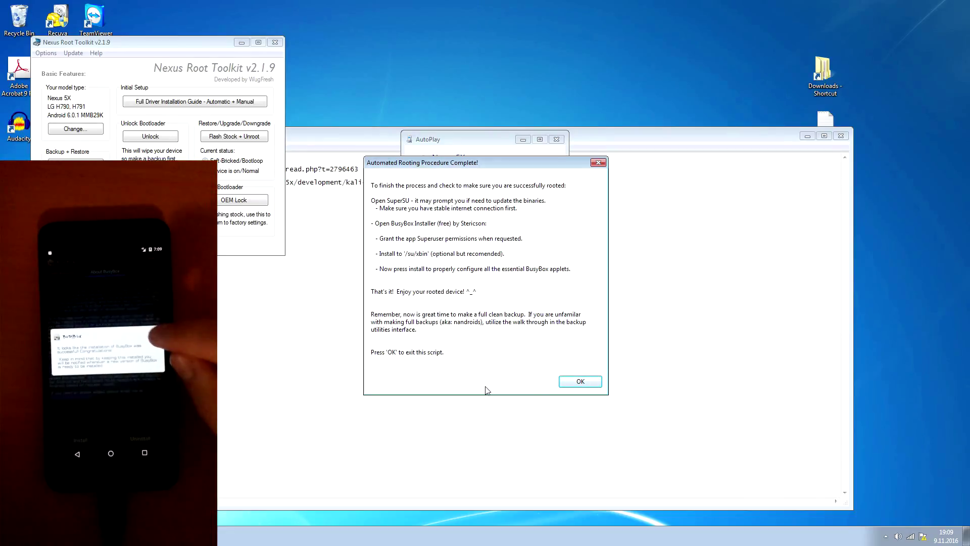
{"action": "key", "text": "Return"}
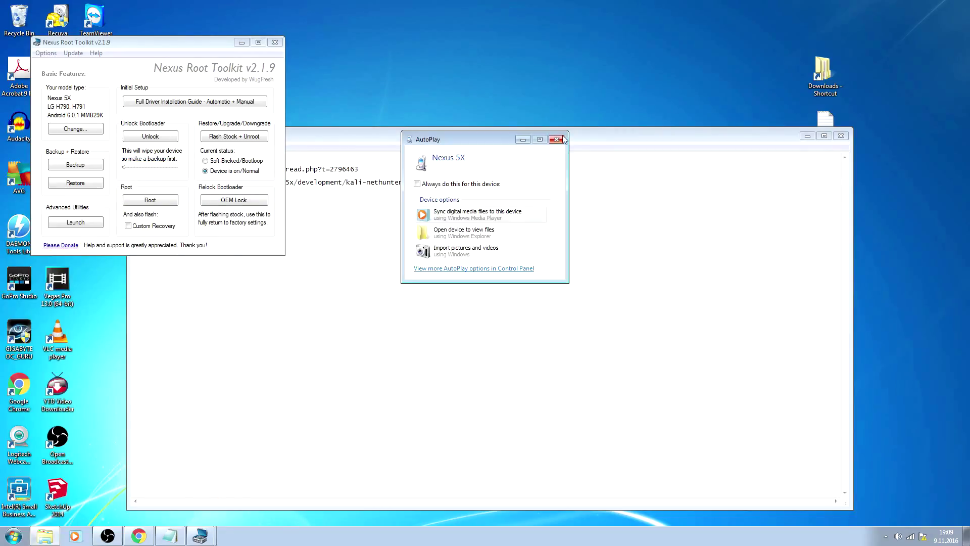
{"action": "left_click", "coordinate": [557, 139]}
- Return to the Notepad notes and select the XDA Kali NetHunter thread link
{"action": "left_click", "coordinate": [393, 244]}
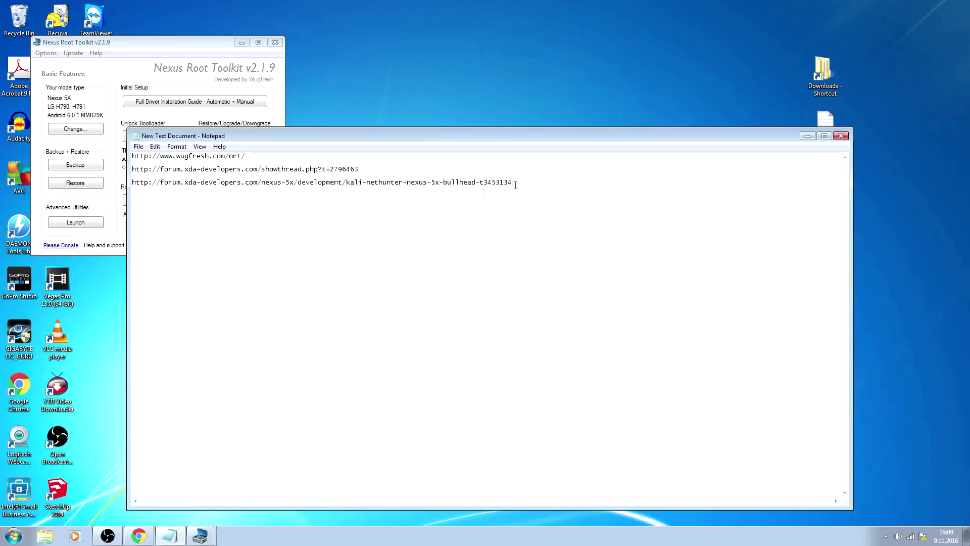
{"action": "left_click_drag", "start_coordinate": [516, 184], "coordinate": [139, 195]}
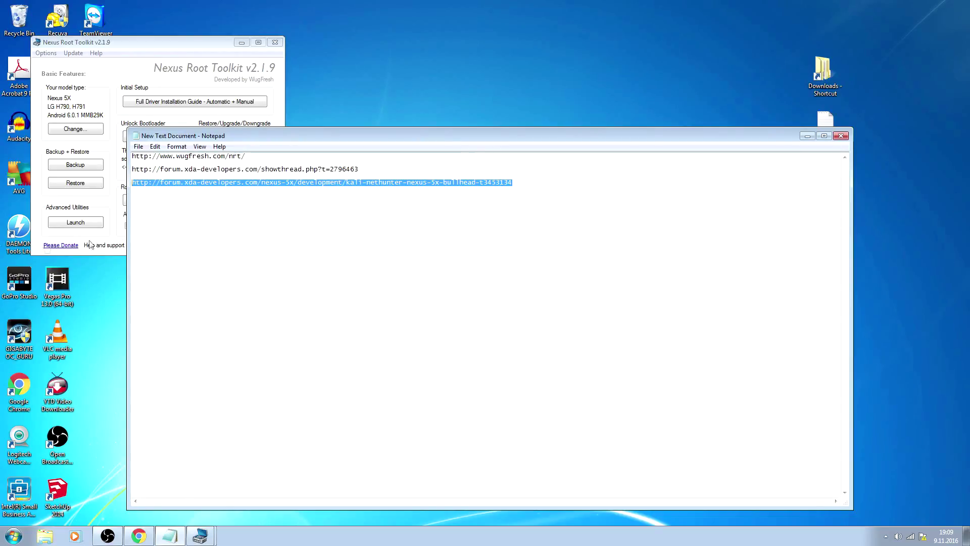
- Load the pasted XDA Kali NetHunter thread in a maximized Chrome and open the Marshmallow full build download
{"action": "left_click", "coordinate": [138, 535]}
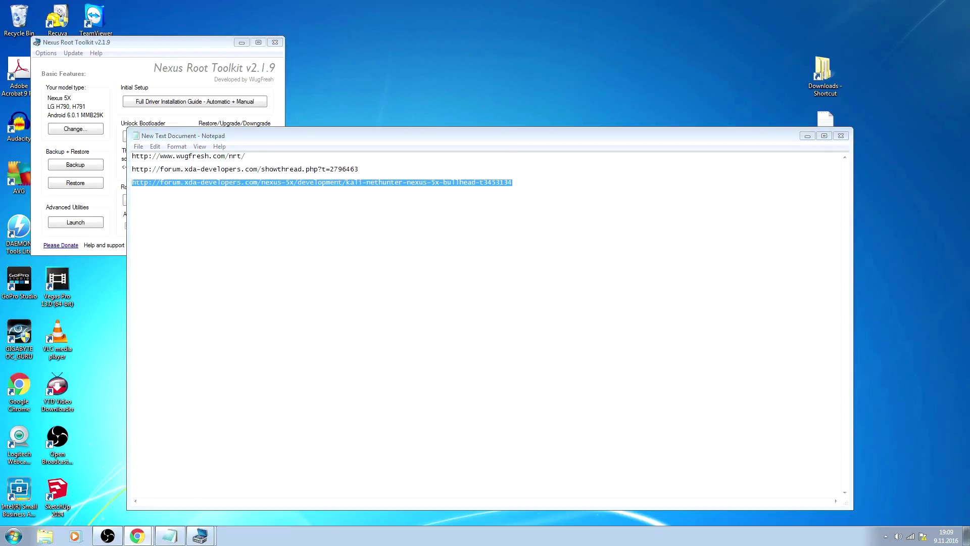
{"action": "double_click", "coordinate": [252, 26]}
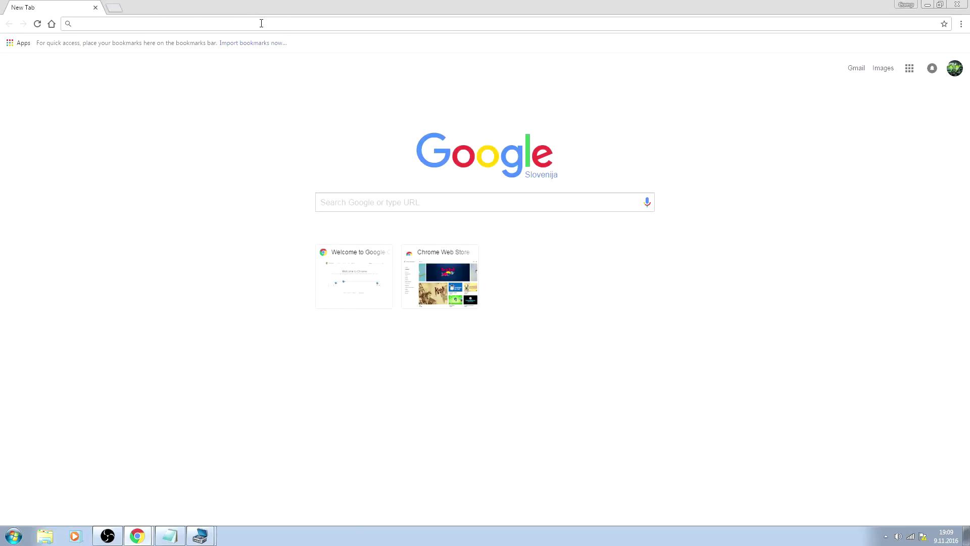
{"action": "type", "text": "http://forum.xda-developers.com/nexus-5x/development/kali-nethunter-nexus-5x-bullhead-t3453134"}
{"action": "key", "text": "Return"}
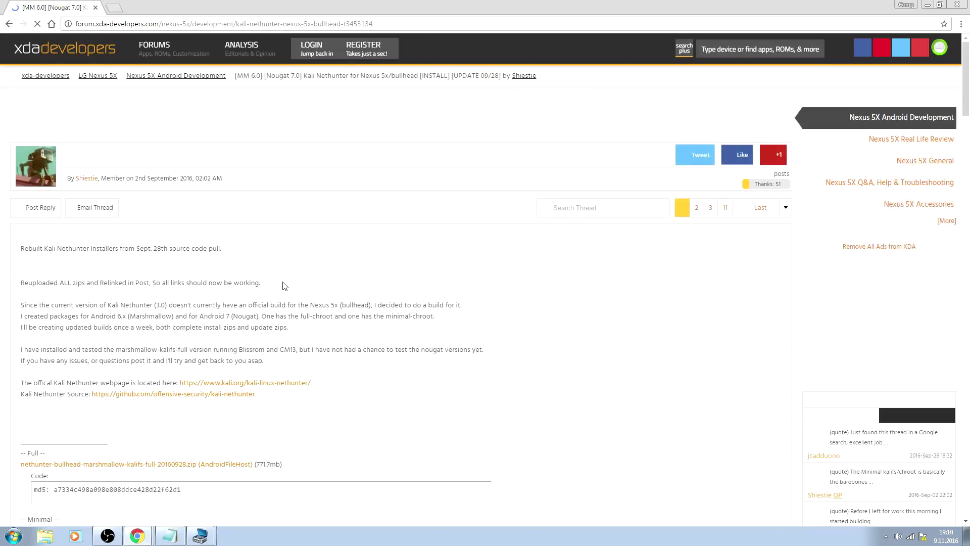
{"action": "scroll", "coordinate": [281, 318], "scroll_direction": "down", "scroll_amount": 4}
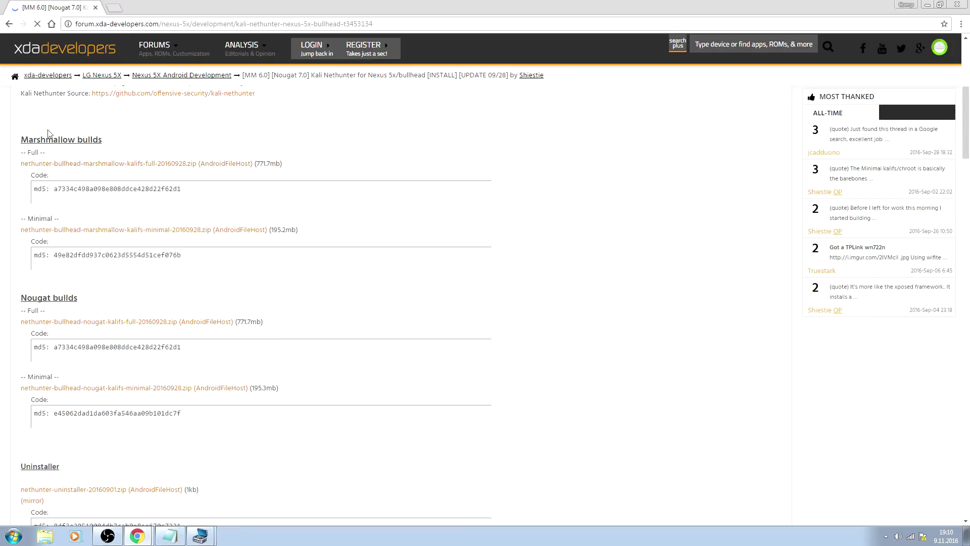
{"action": "scroll", "coordinate": [152, 223], "scroll_direction": "down", "scroll_amount": 1}
{"action": "scroll", "coordinate": [69, 221], "scroll_direction": "down", "scroll_amount": 1}
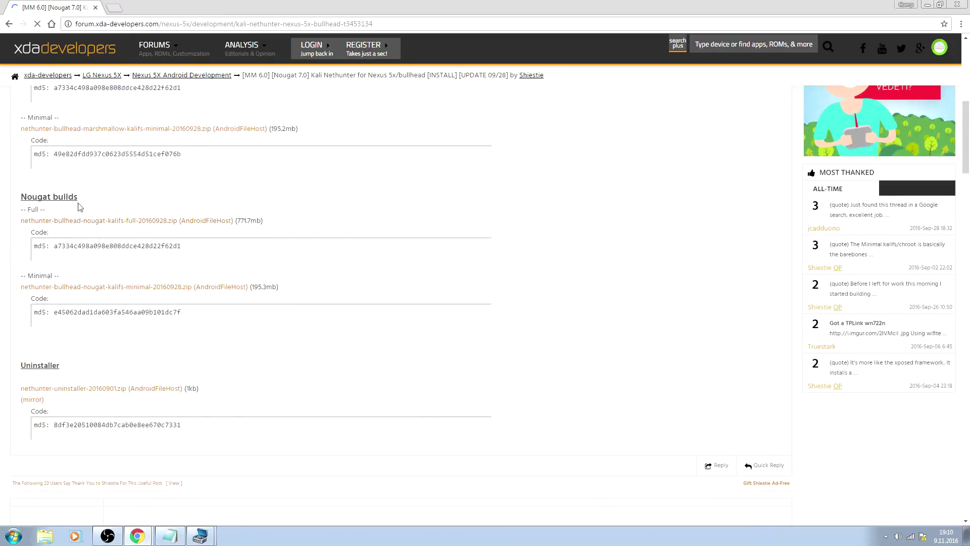
{"action": "scroll", "coordinate": [278, 223], "scroll_direction": "up", "scroll_amount": 2}
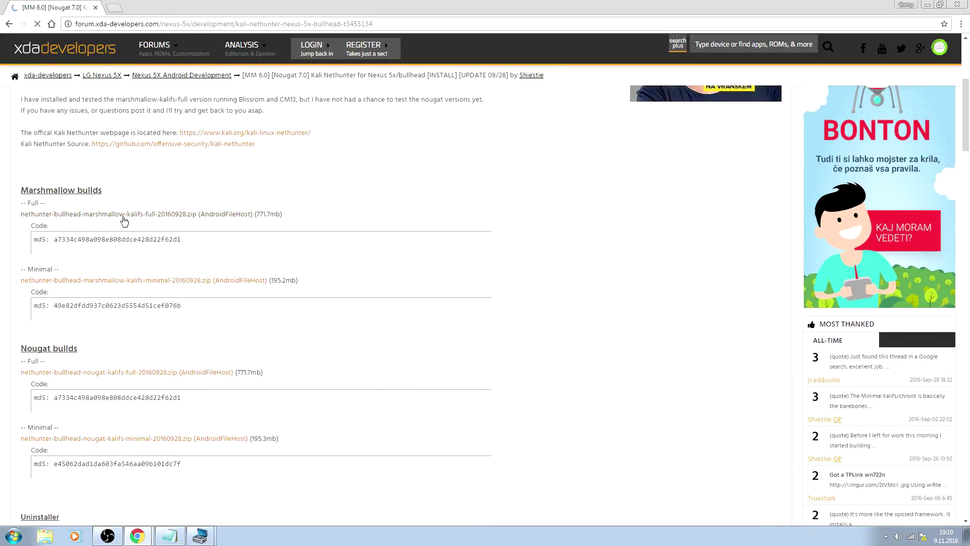
{"action": "scroll", "coordinate": [130, 226], "scroll_direction": "up", "scroll_amount": 1}
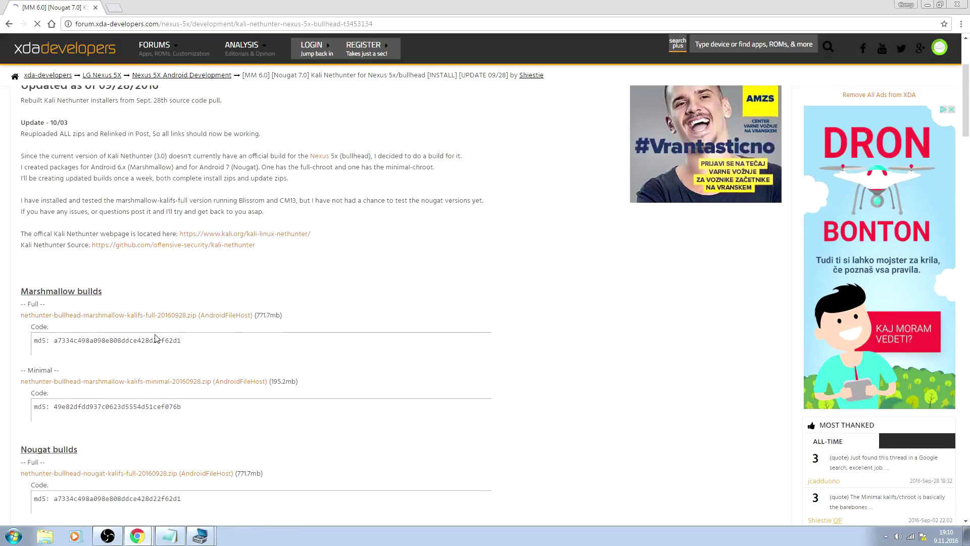
{"action": "scroll", "coordinate": [244, 335], "scroll_direction": "down", "scroll_amount": 1}
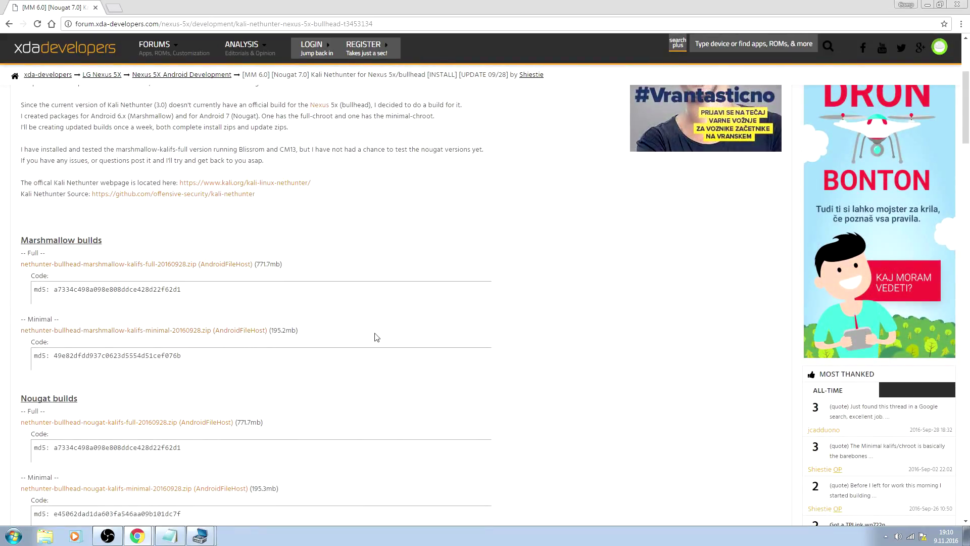
{"action": "middle_click", "coordinate": [372, 316]}
{"action": "scroll", "coordinate": [372, 317], "scroll_direction": "up", "scroll_amount": 1}
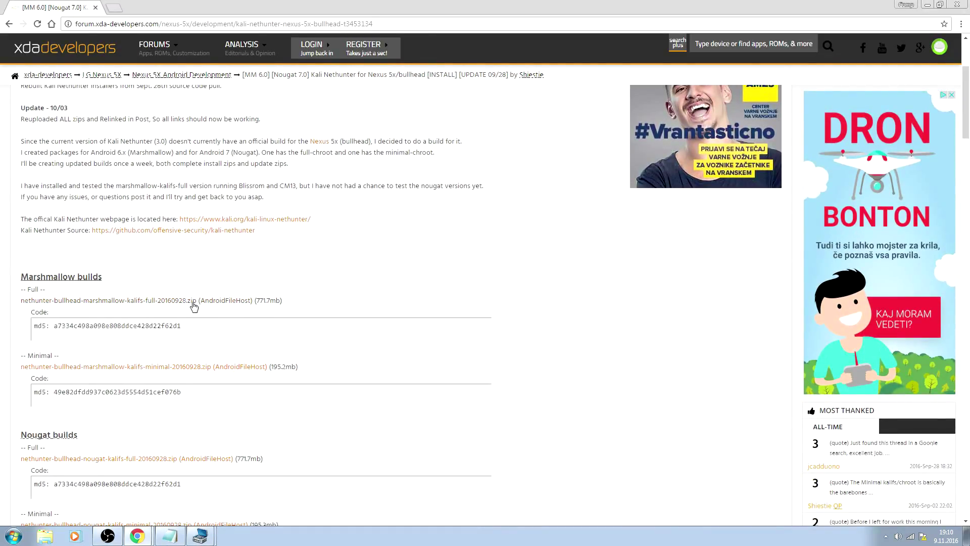
{"action": "scroll", "coordinate": [242, 335], "scroll_direction": "up", "scroll_amount": 2}
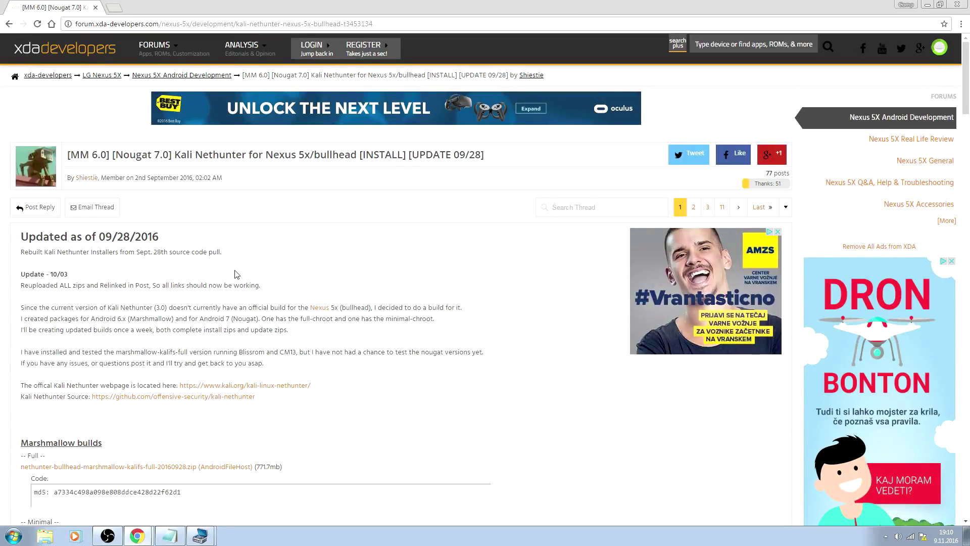
{"action": "scroll", "coordinate": [309, 309], "scroll_direction": "down", "scroll_amount": 5}
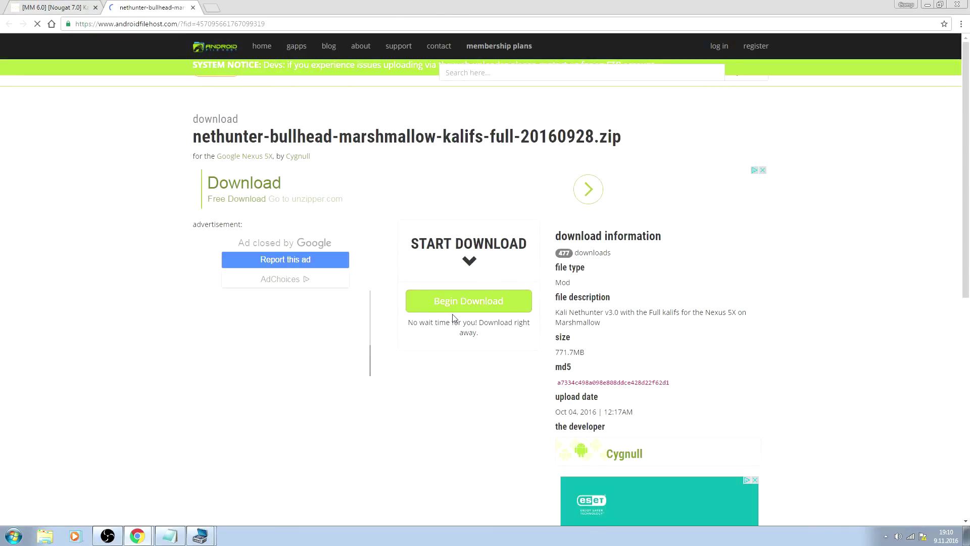
- Start downloading the NetHunter Marshmallow full zip from AndroidFileHost's Germany mirror
{"action": "left_click", "coordinate": [446, 317]}
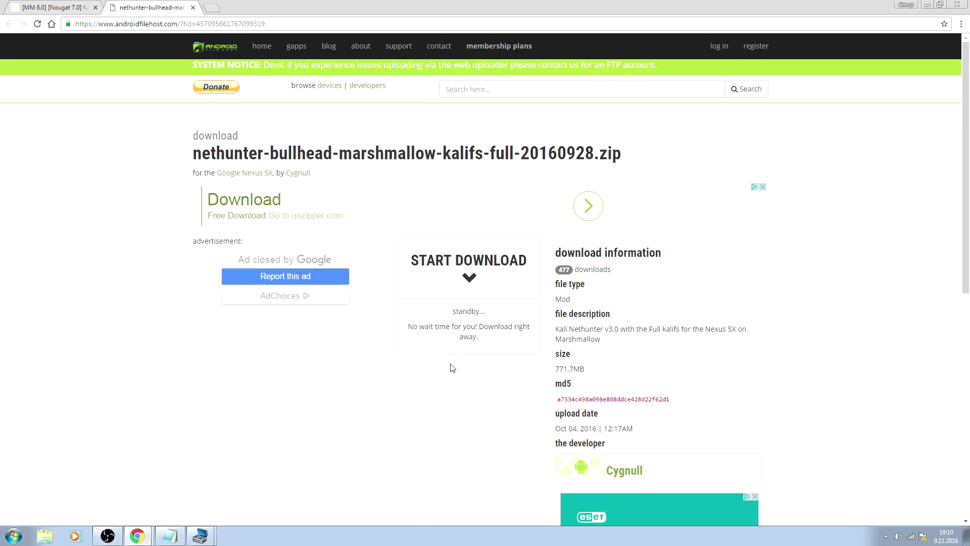
{"action": "scroll", "coordinate": [411, 326], "scroll_direction": "down", "scroll_amount": 1}
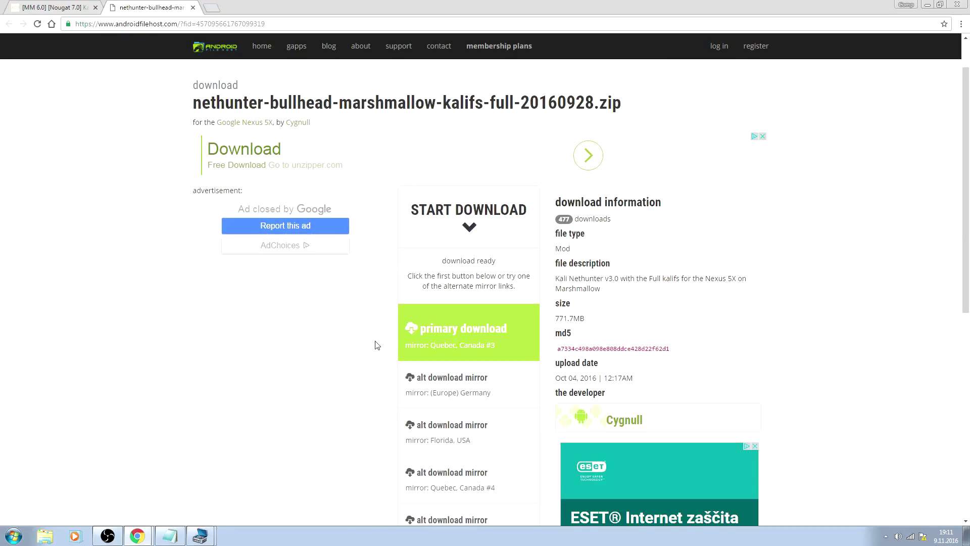
{"action": "scroll", "coordinate": [356, 347], "scroll_direction": "down", "scroll_amount": 1}
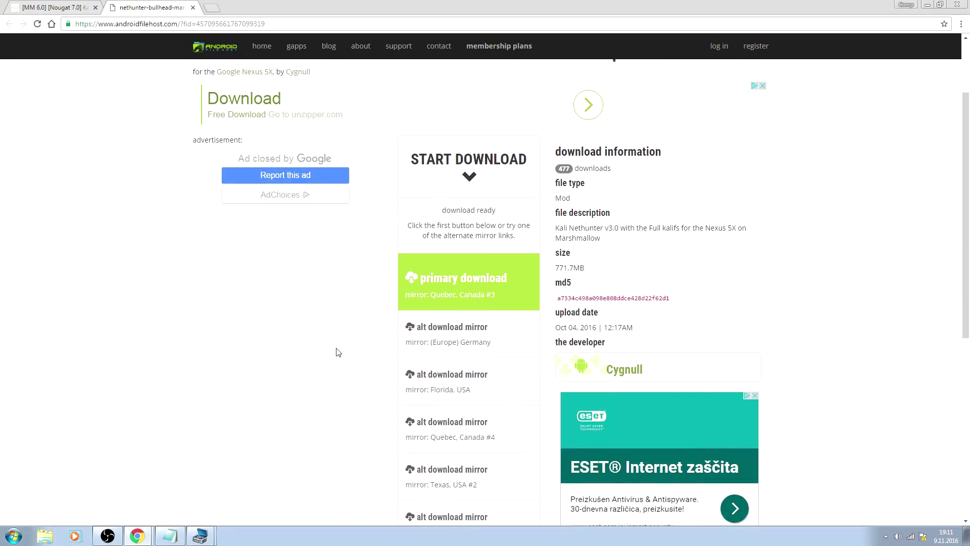
{"action": "right_click", "coordinate": [399, 432]}
{"action": "left_click", "coordinate": [364, 383]}
{"action": "left_click", "coordinate": [451, 342]}
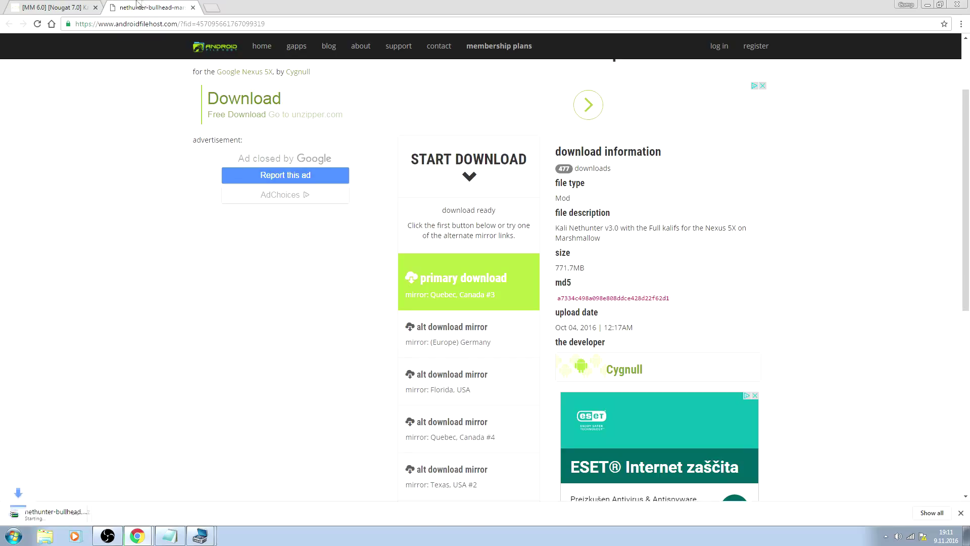
- Close the AndroidFileHost page and cancel the running download from the download bar
{"action": "key", "text": "ctrl+w"}
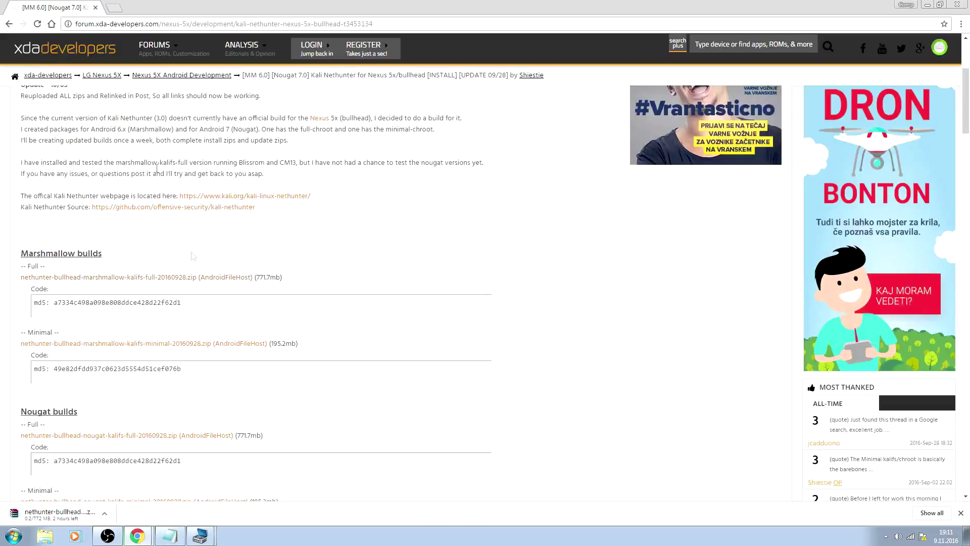
{"action": "left_click", "coordinate": [104, 517]}
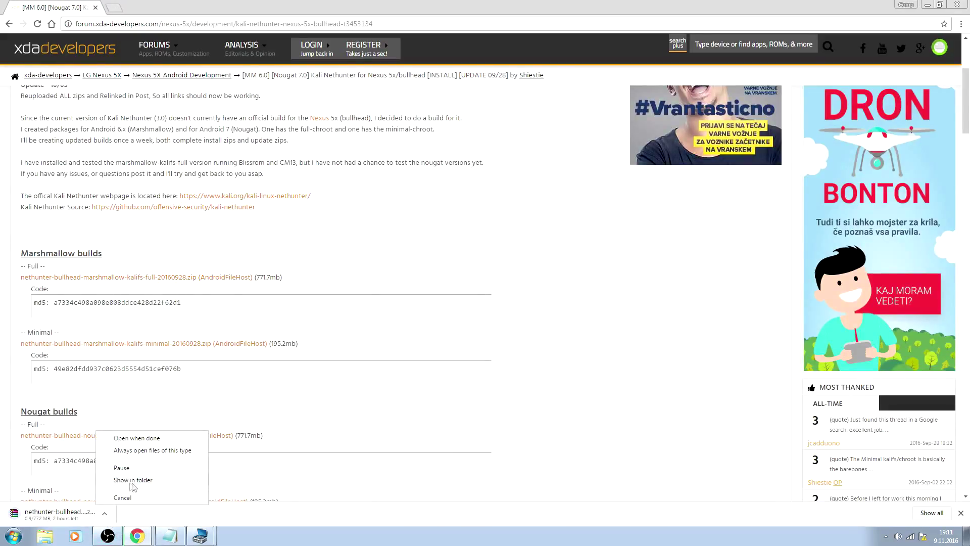
{"action": "left_click", "coordinate": [121, 498]}
- Close the browser and check the downloaded NetHunter zip in the Downloads folder
{"action": "left_click", "coordinate": [957, 5]}
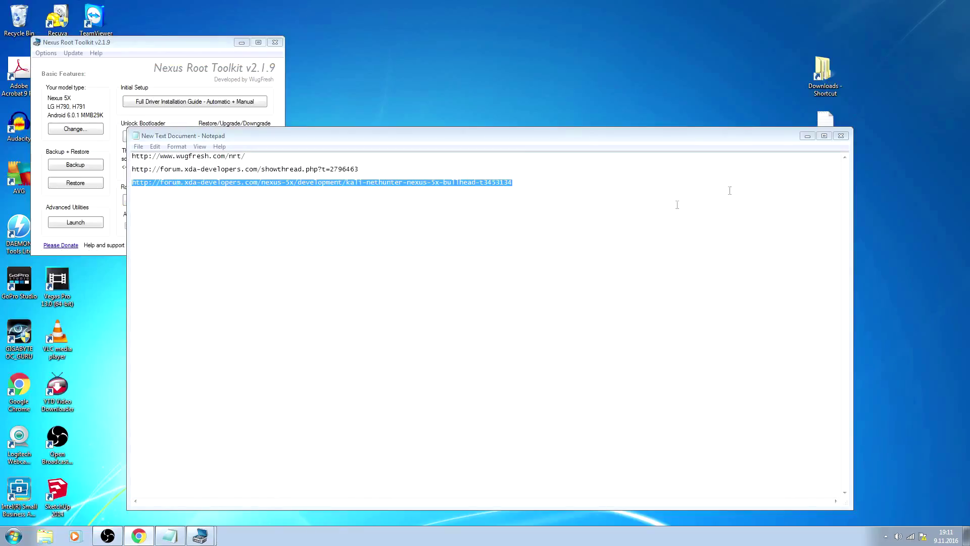
{"action": "double_click", "coordinate": [837, 71]}
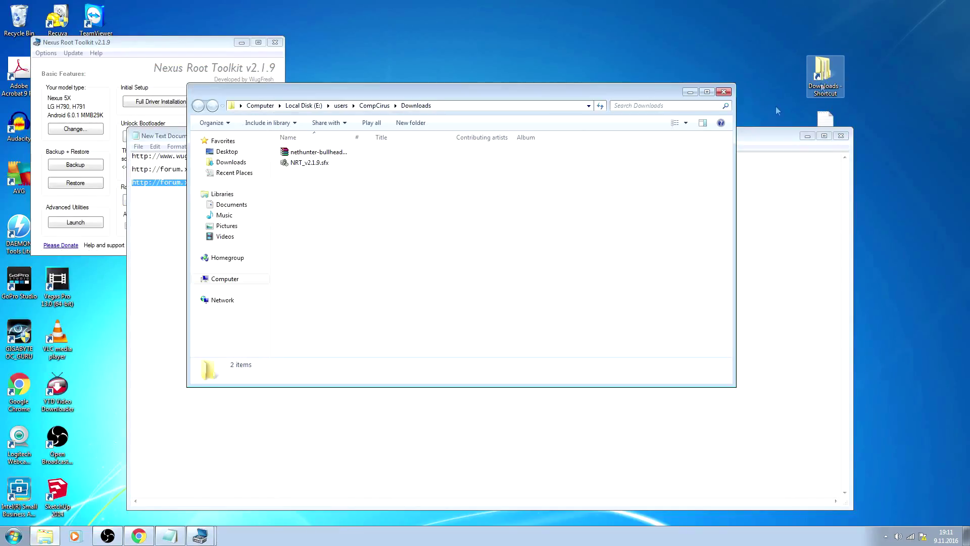
{"action": "key", "text": "ctrl+a"}
{"action": "left_click", "coordinate": [318, 152]}
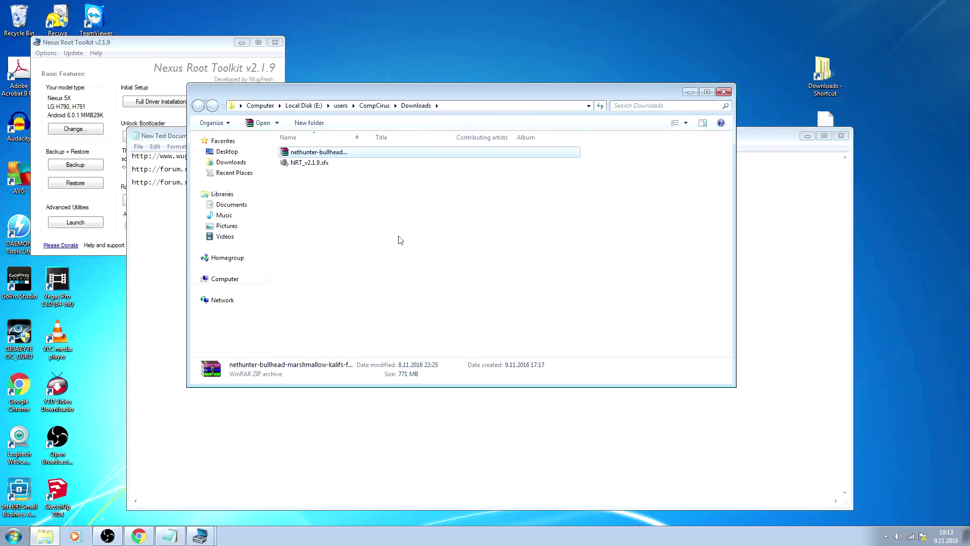
{"action": "left_click", "coordinate": [399, 240]}
- Browse to Computer > Nexus 5X > Internal storage, then reach the toolkit's Advanced Utilities
{"action": "left_click", "coordinate": [30, 537]}
{"action": "left_click", "coordinate": [167, 416]}
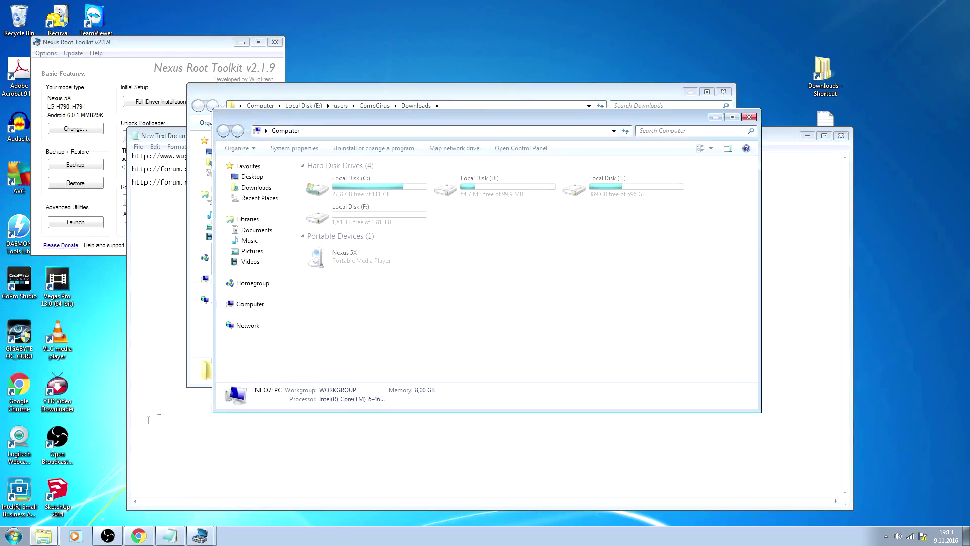
{"action": "double_click", "coordinate": [357, 260]}
{"action": "double_click", "coordinate": [363, 183]}
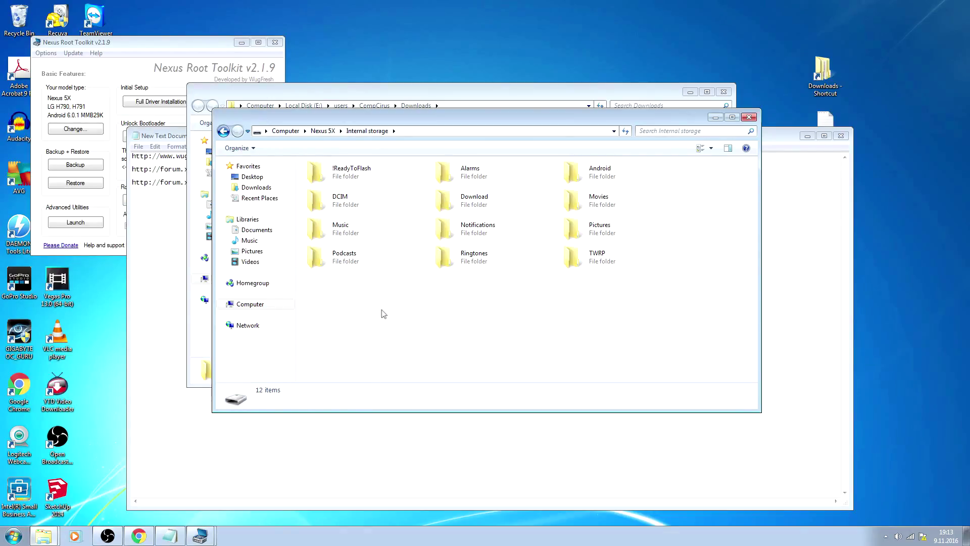
{"action": "left_click", "coordinate": [69, 224]}
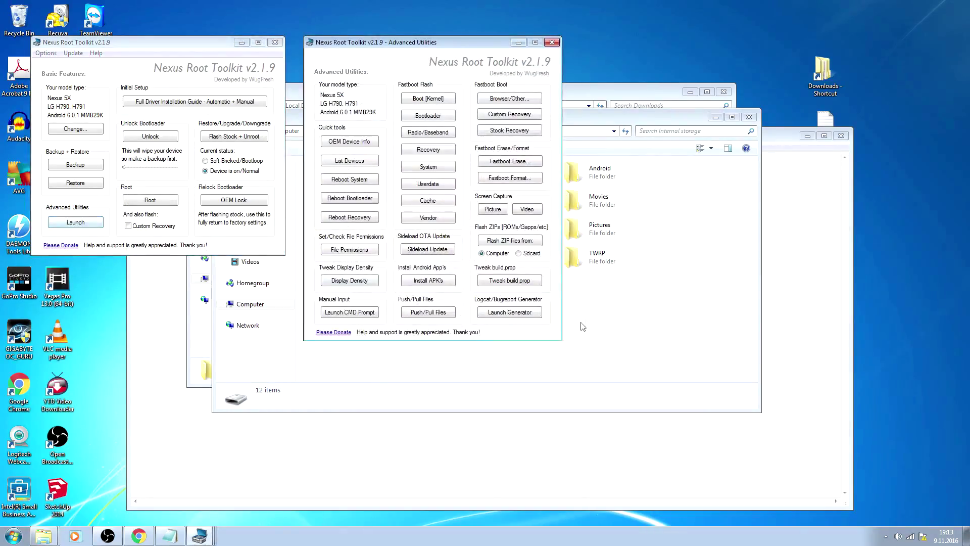
- Choose Flash ZIP files from Computer and add the NetHunter zip to the flash queue
{"action": "left_click", "coordinate": [504, 243]}
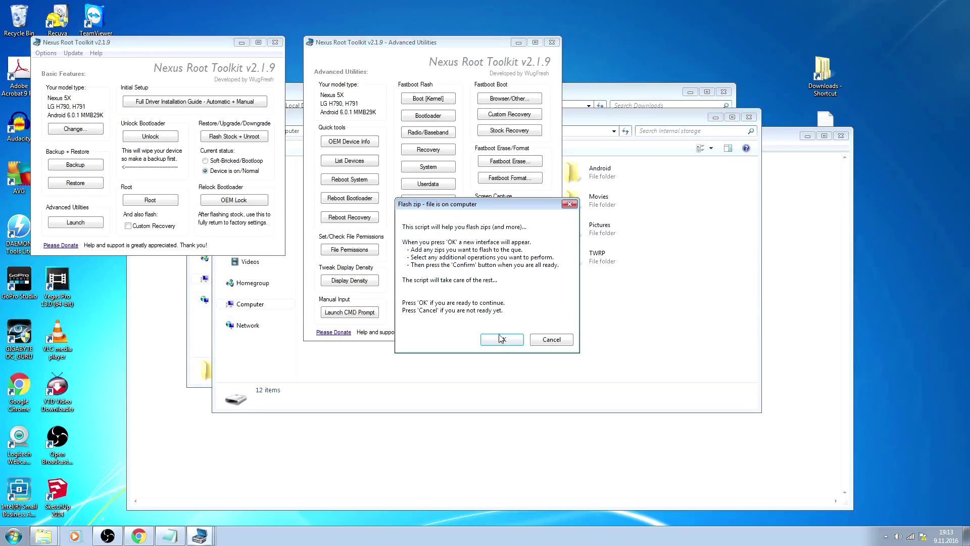
{"action": "left_click", "coordinate": [499, 340]}
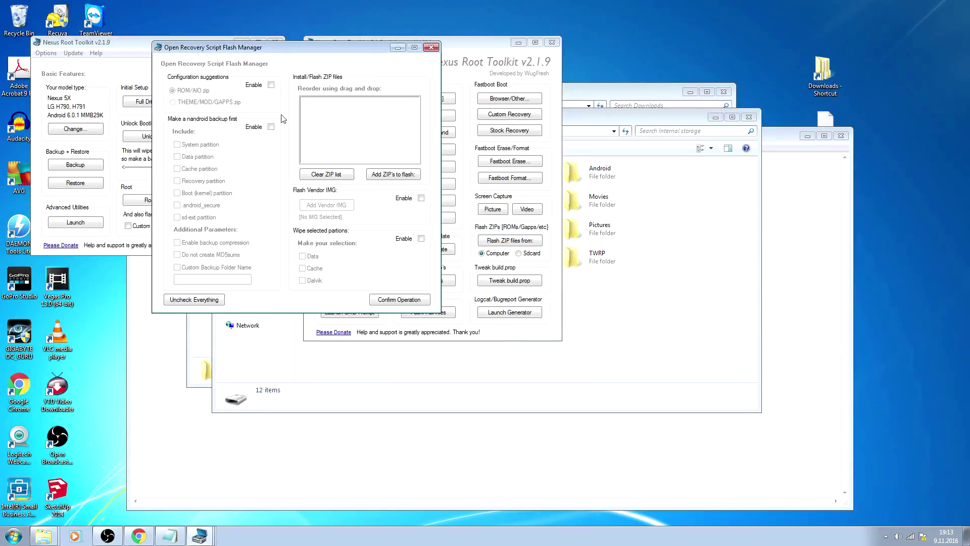
{"action": "left_click", "coordinate": [379, 176]}
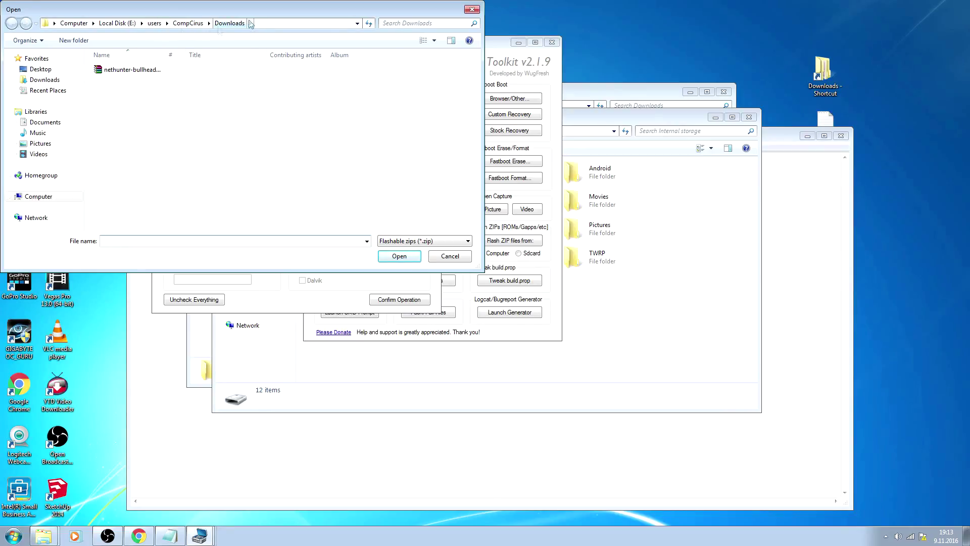
{"action": "left_click", "coordinate": [114, 69]}
{"action": "left_click", "coordinate": [392, 258]}
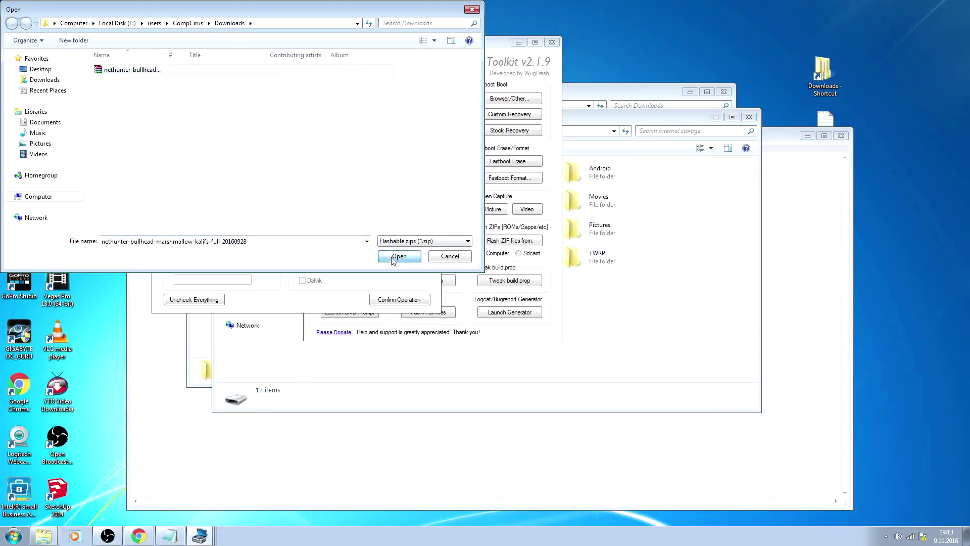
- Confirm and approve the flash operation for the NetHunter zip
{"action": "left_click", "coordinate": [399, 302]}
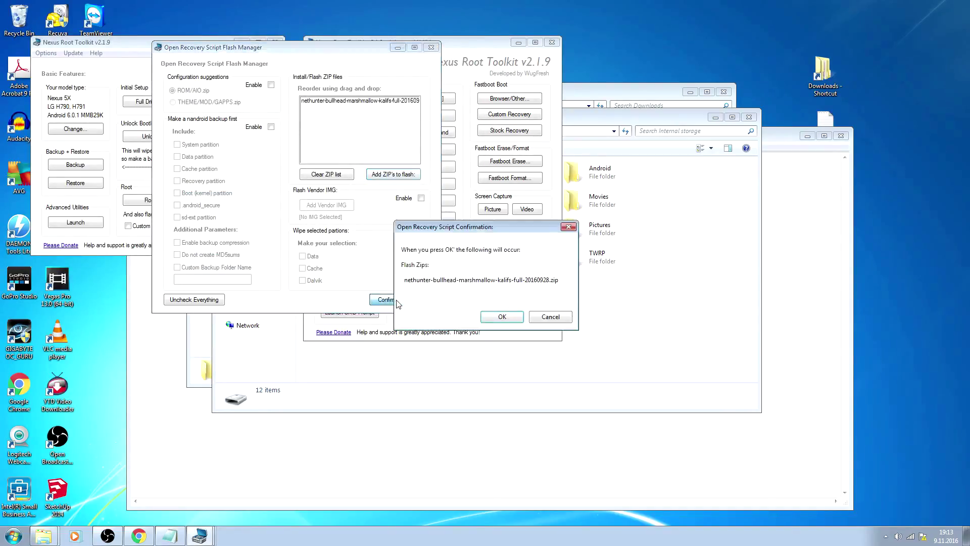
{"action": "left_click", "coordinate": [500, 318]}
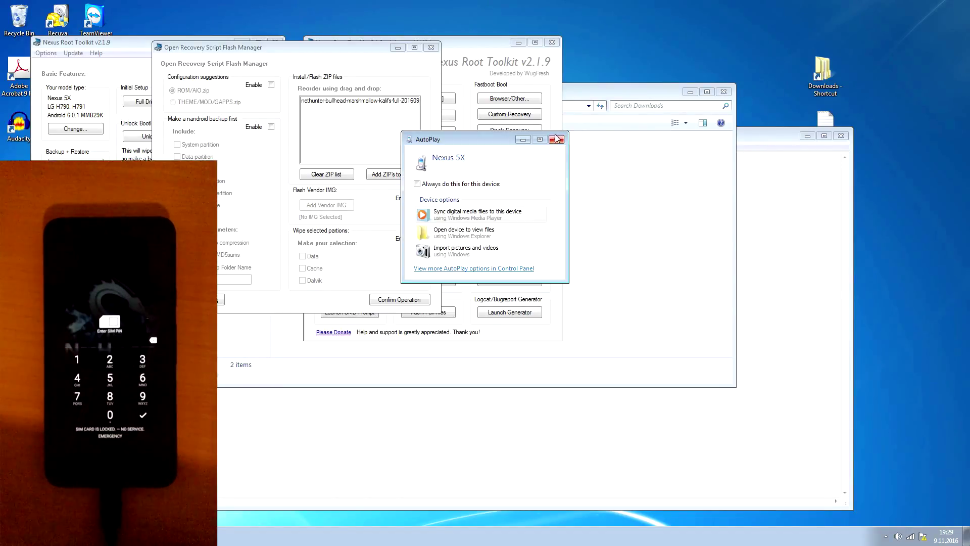
- Dismiss the Windows AutoPlay prompt for the redetected phone
{"action": "left_click", "coordinate": [558, 139]}
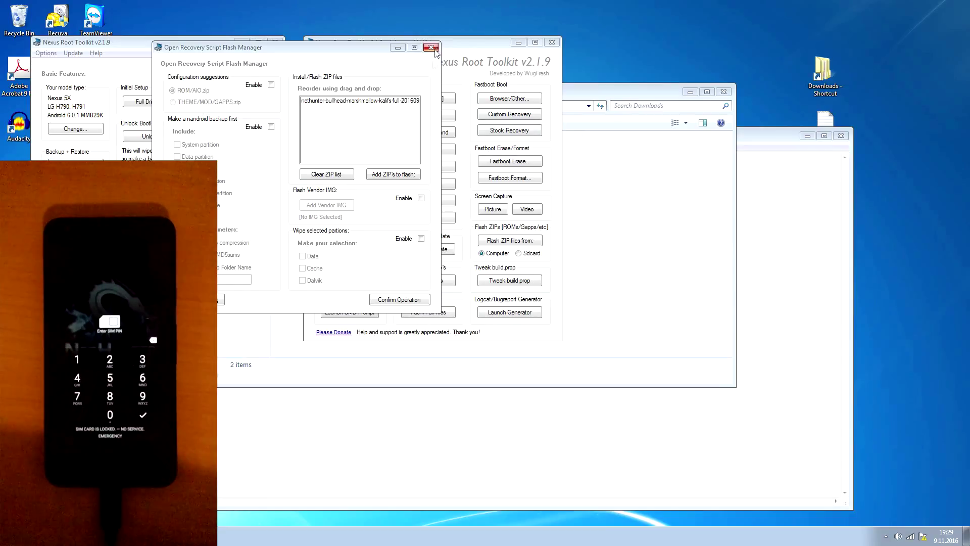